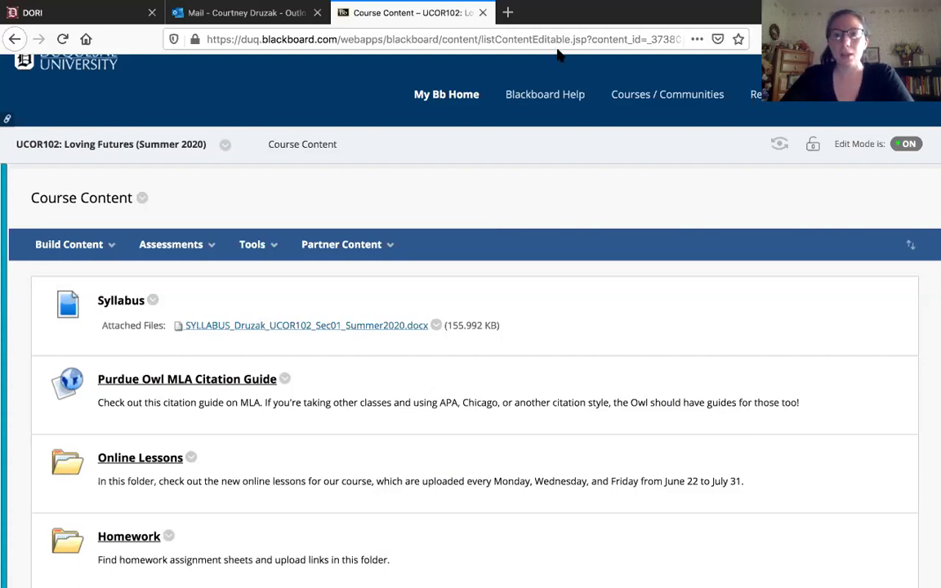
Google 'gumberg library' and open the A-Z Databases & E-Resources List result
{"action": "left_click", "coordinate": [502, 42]}
{"action": "type", "text": "gum"}
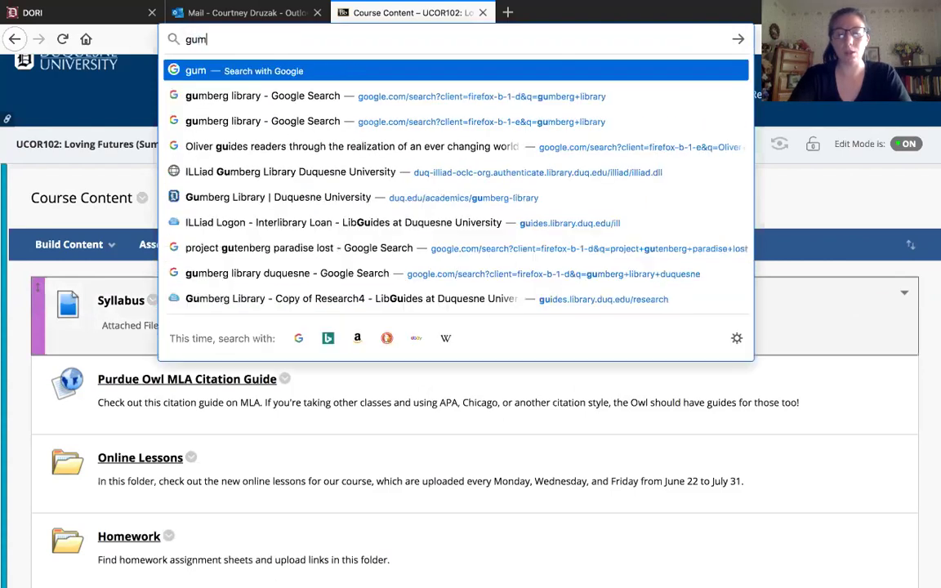
{"action": "type", "text": "berg library"}
{"action": "key", "text": "Return"}
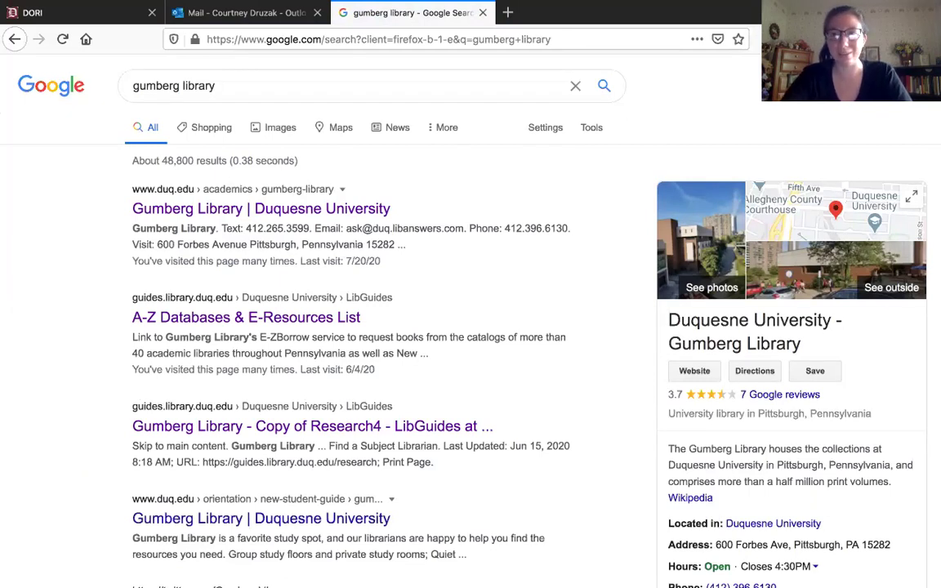
{"action": "scroll", "coordinate": [552, 409], "scroll_direction": "down", "scroll_amount": 1}
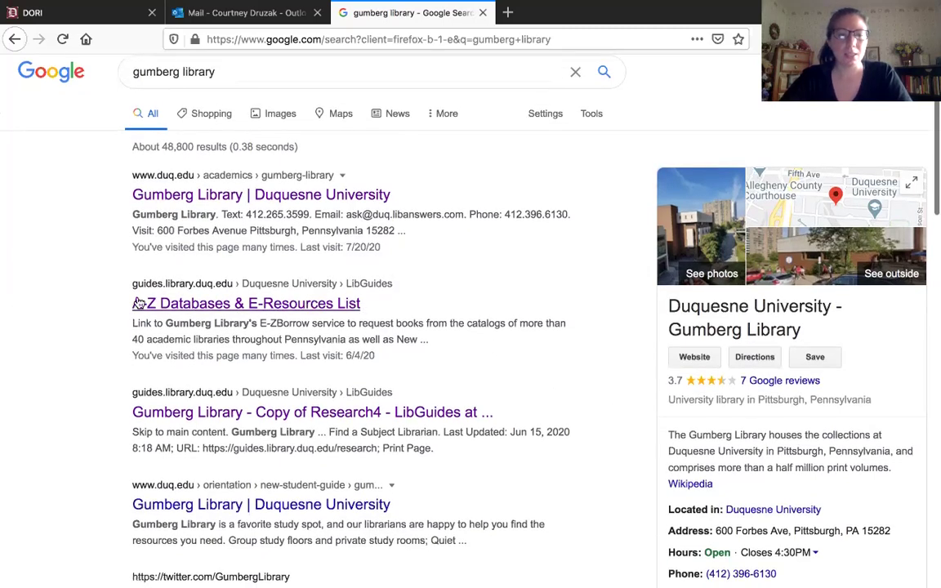
{"action": "left_click", "coordinate": [230, 304]}
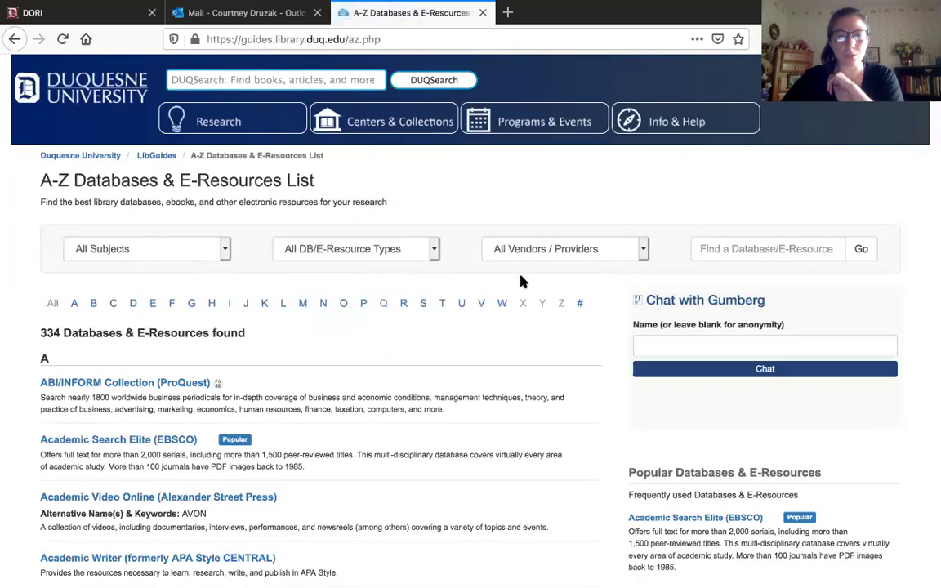
Scroll the 334-entry database list to view Academic Search Elite and the Popular Databases sidebar
{"action": "scroll", "coordinate": [598, 383], "scroll_direction": "down", "scroll_amount": 1}
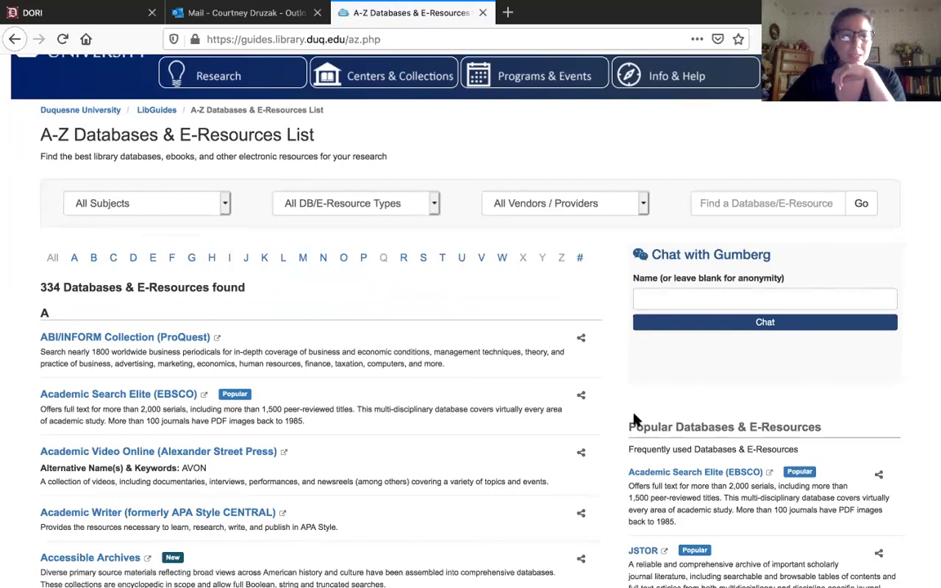
{"action": "scroll", "coordinate": [636, 419], "scroll_direction": "down", "scroll_amount": 1}
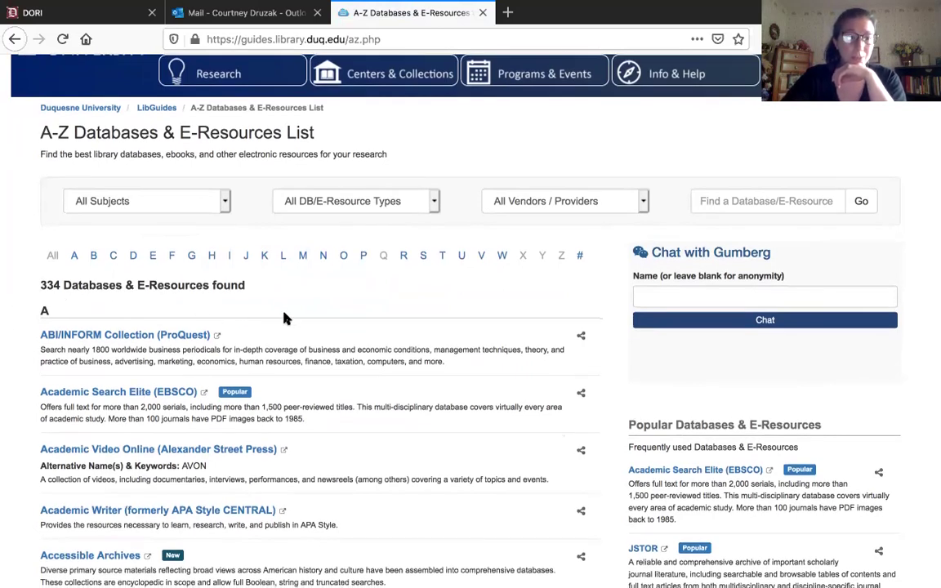
{"action": "scroll", "coordinate": [164, 314], "scroll_direction": "down", "scroll_amount": 1}
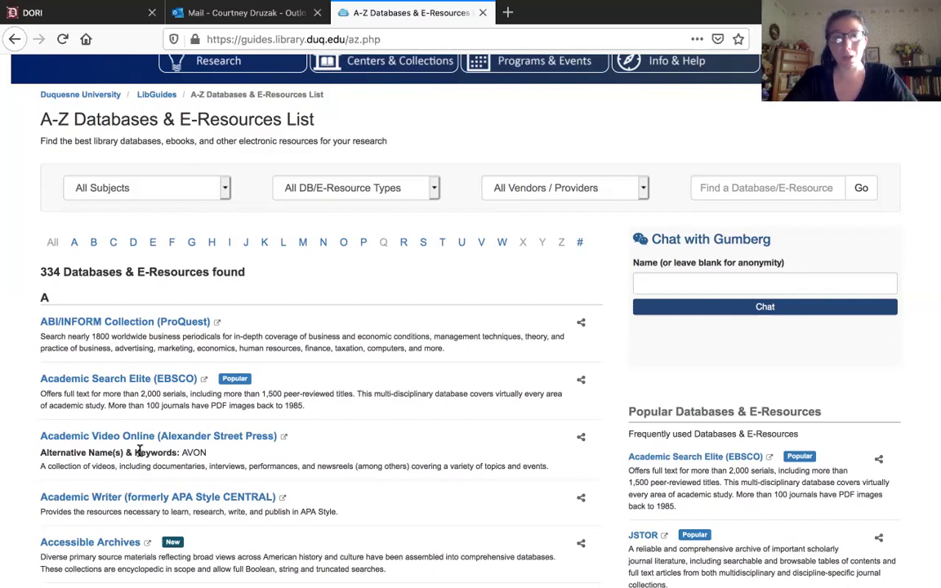
Filter the database list to letter C and browse its 35 results, from Cabells Whitelist and Blacklist on
{"action": "left_click", "coordinate": [114, 245]}
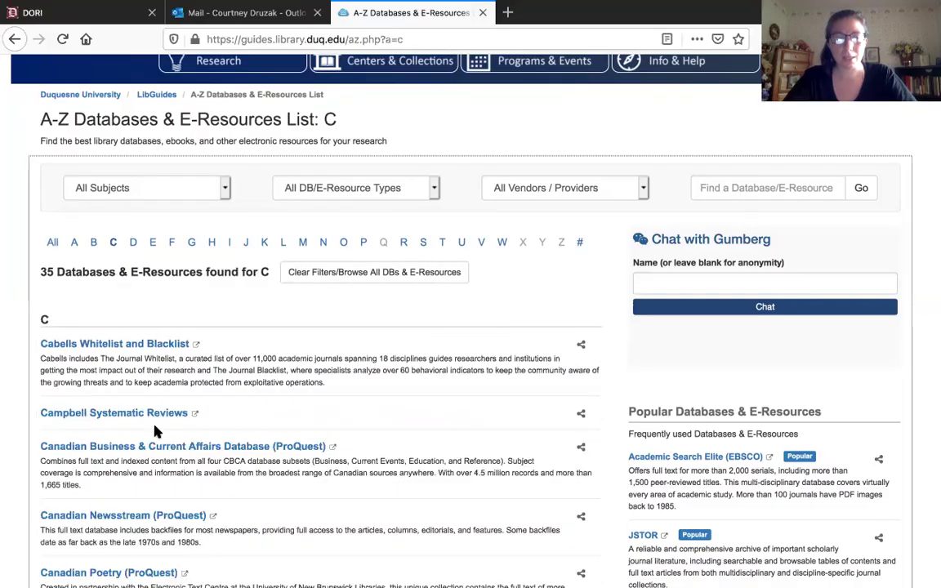
{"action": "scroll", "coordinate": [153, 429], "scroll_direction": "down", "scroll_amount": 8}
{"action": "scroll", "coordinate": [153, 429], "scroll_direction": "down", "scroll_amount": 10}
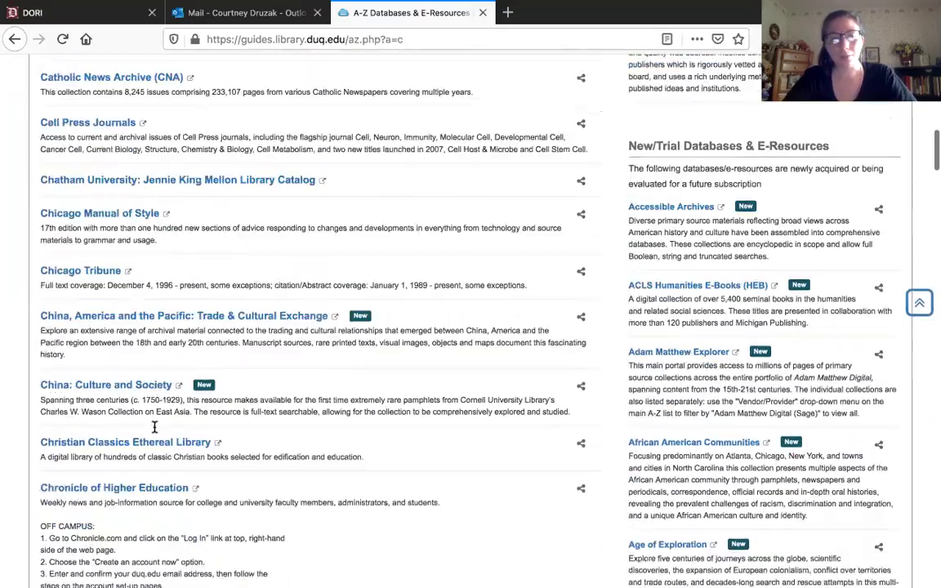
{"action": "scroll", "coordinate": [153, 427], "scroll_direction": "down", "scroll_amount": 5}
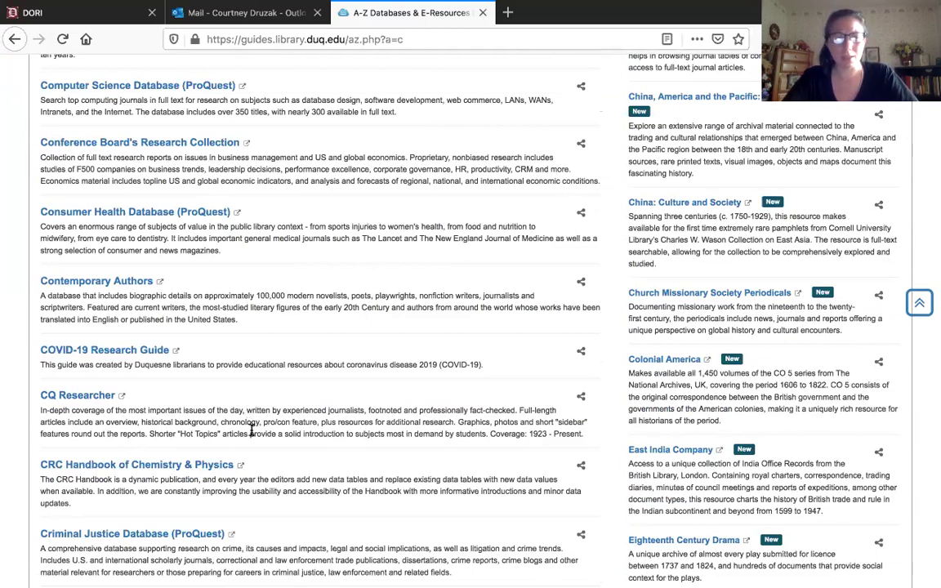
{"action": "scroll", "coordinate": [251, 430], "scroll_direction": "up", "scroll_amount": 1}
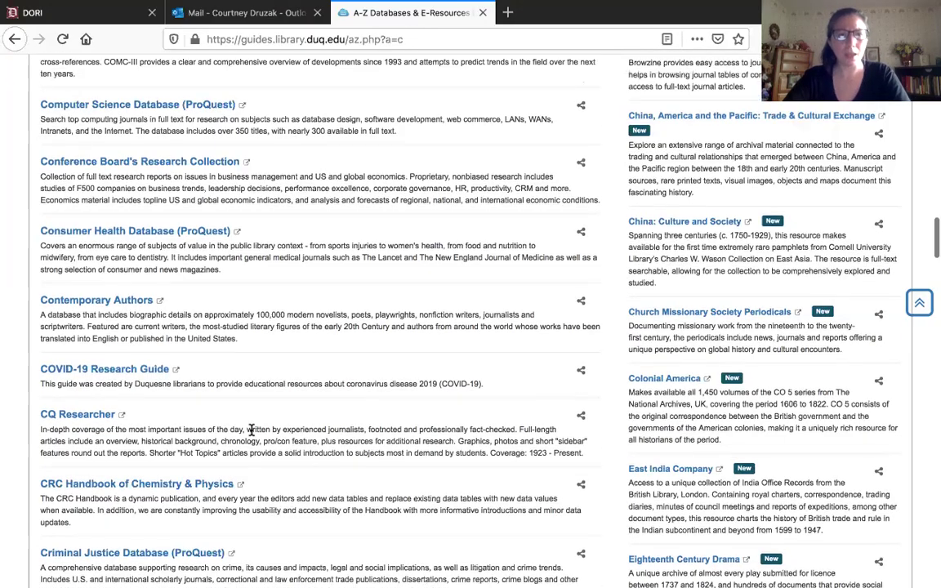
{"action": "scroll", "coordinate": [252, 430], "scroll_direction": "up", "scroll_amount": 10}
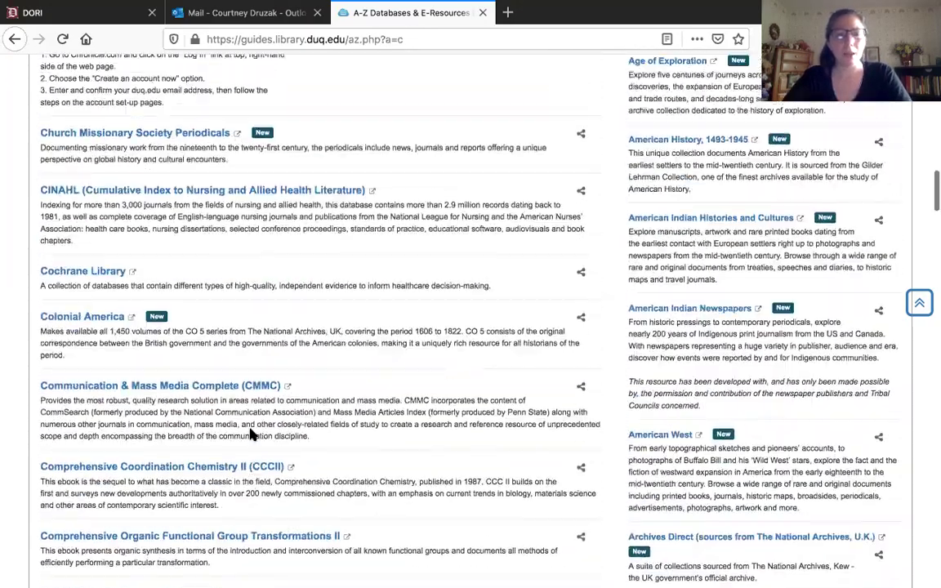
{"action": "scroll", "coordinate": [252, 436], "scroll_direction": "up", "scroll_amount": 15}
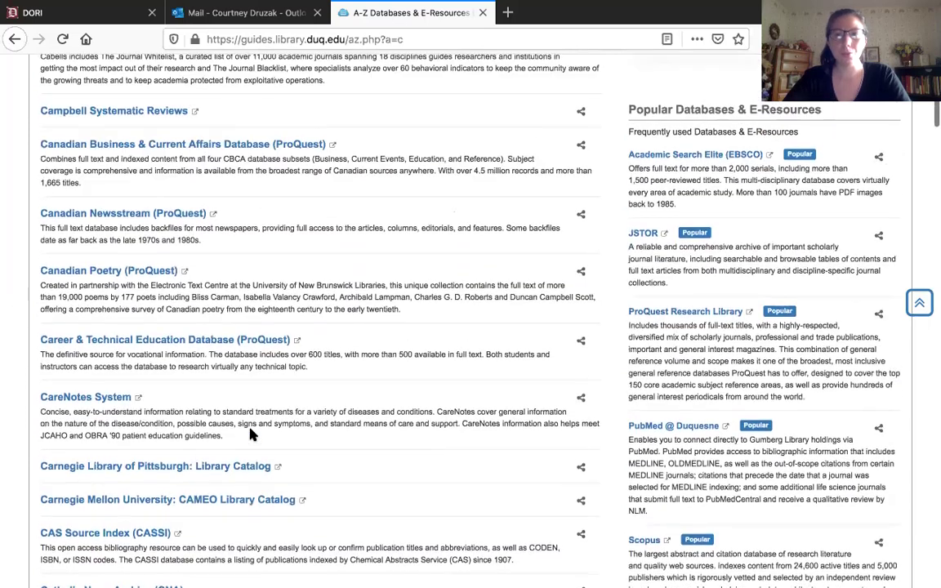
{"action": "scroll", "coordinate": [251, 435], "scroll_direction": "up", "scroll_amount": 4}
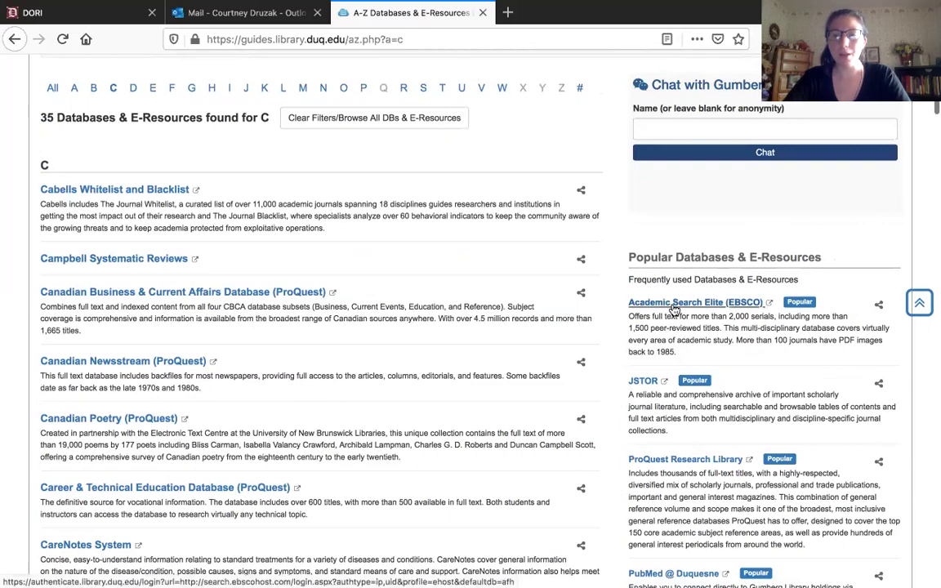
{"action": "scroll", "coordinate": [673, 310], "scroll_direction": "down", "scroll_amount": 3}
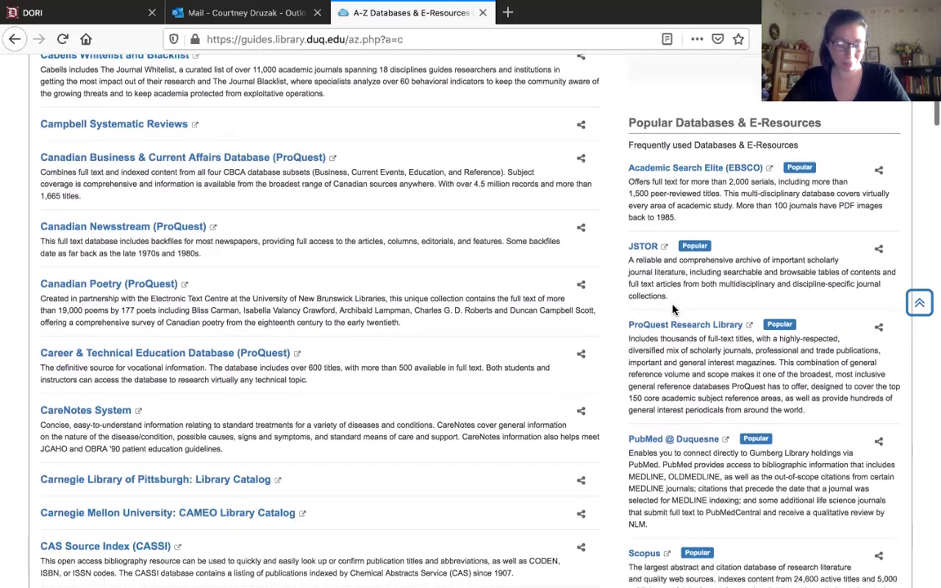
{"action": "scroll", "coordinate": [674, 309], "scroll_direction": "up", "scroll_amount": 2}
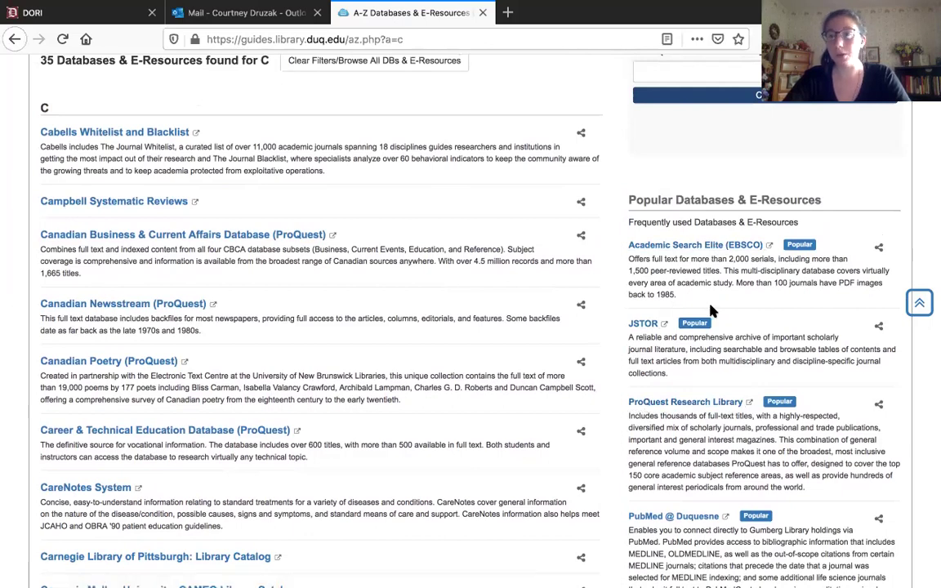
Open Academic Search Elite (EBSCO) from Popular Databases in a new tab
{"action": "left_click", "coordinate": [696, 245]}
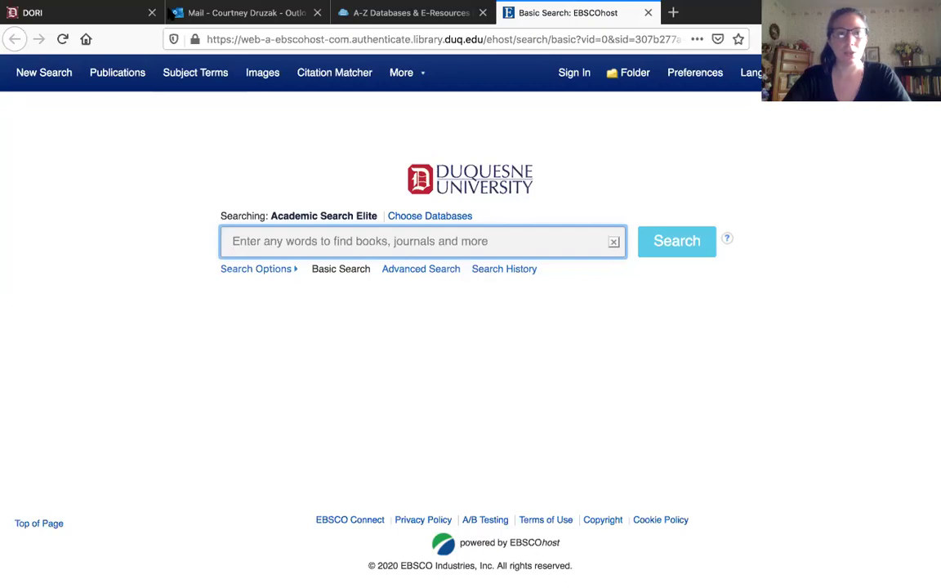
{"action": "mouse_move", "coordinate": [39, 26]}
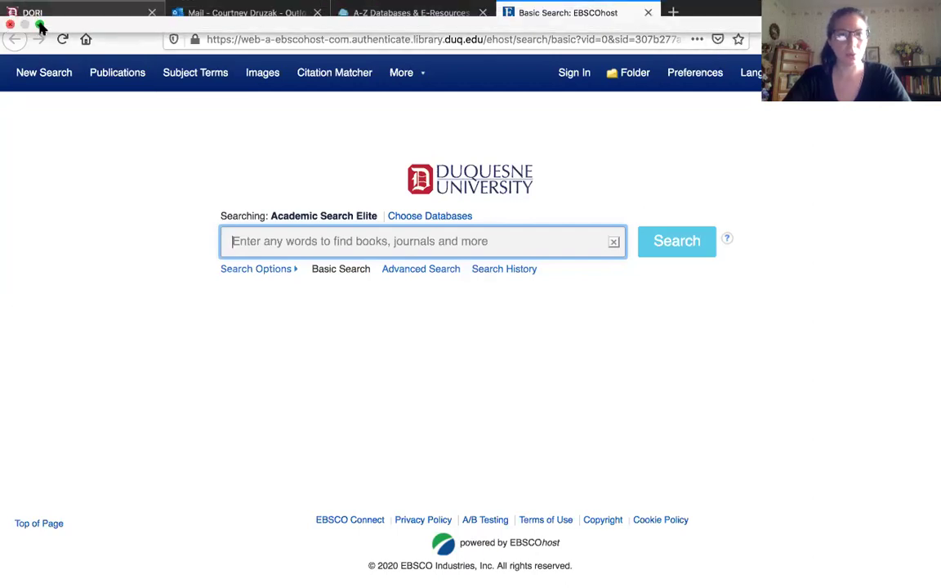
Switch back to the A-Z Databases tab showing the 35 C databases, in full screen
{"action": "left_click", "coordinate": [39, 27]}
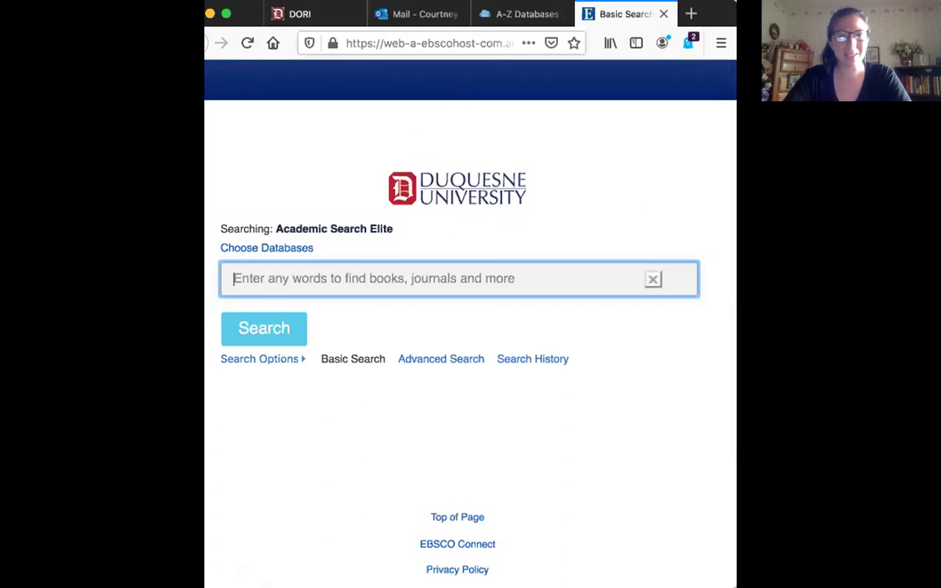
{"action": "left_click", "coordinate": [503, 13]}
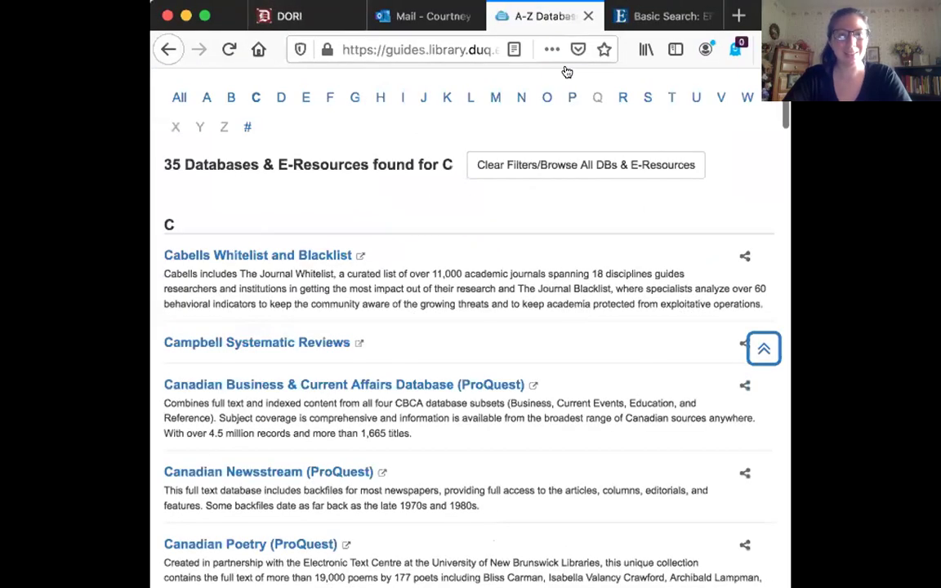
{"action": "left_click", "coordinate": [205, 15]}
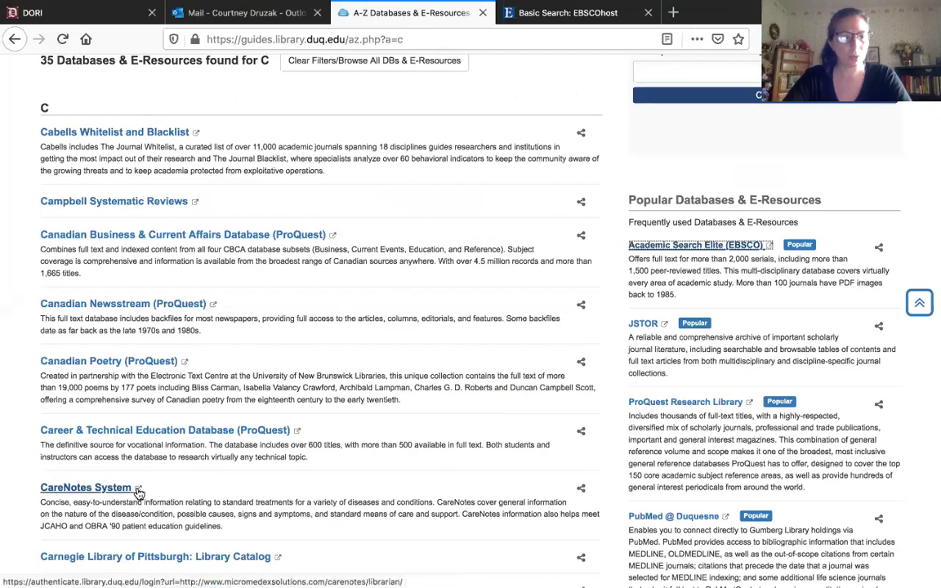
Filter the C databases by subject Education, leaving 3 including Chronicle of Higher Education
{"action": "scroll", "coordinate": [241, 369], "scroll_direction": "up", "scroll_amount": 3}
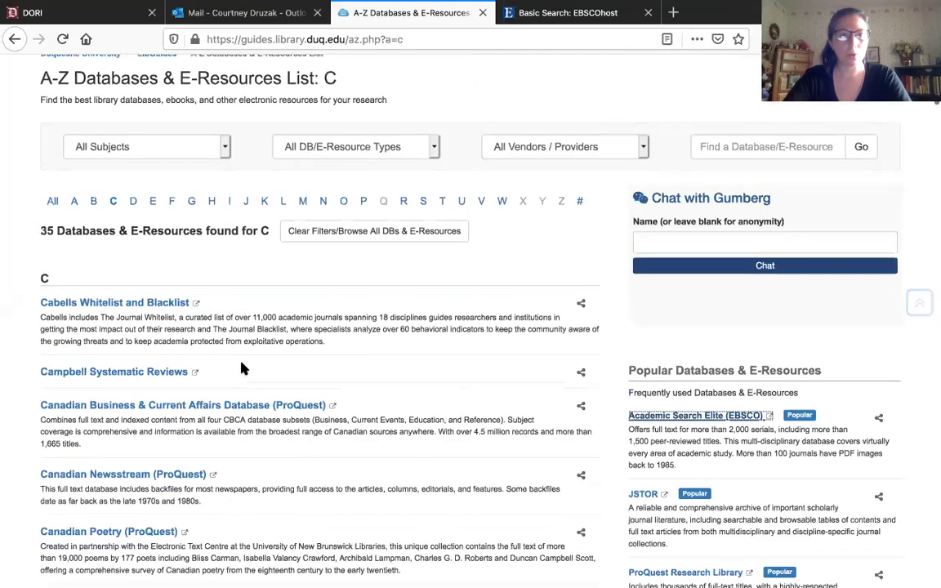
{"action": "scroll", "coordinate": [270, 229], "scroll_direction": "up", "scroll_amount": 1}
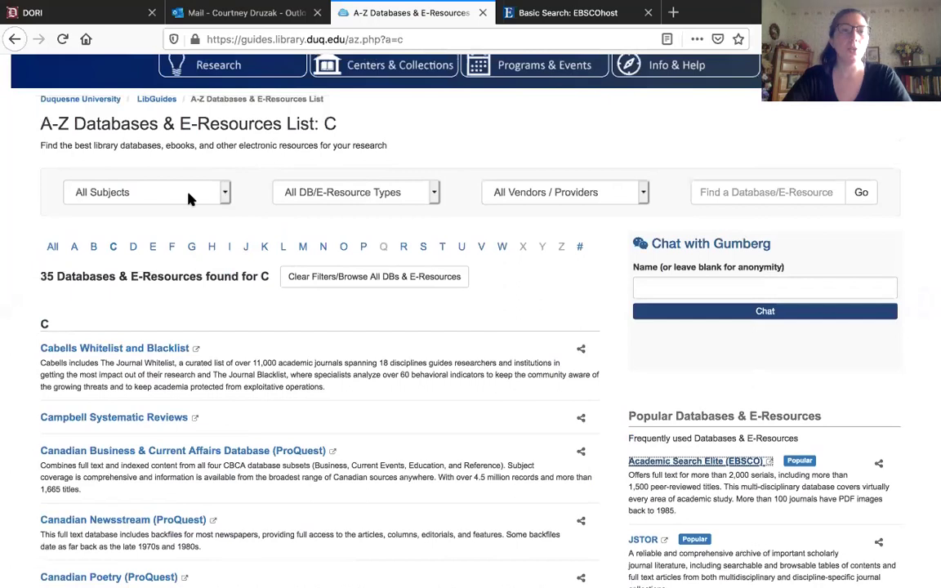
{"action": "left_click", "coordinate": [225, 192]}
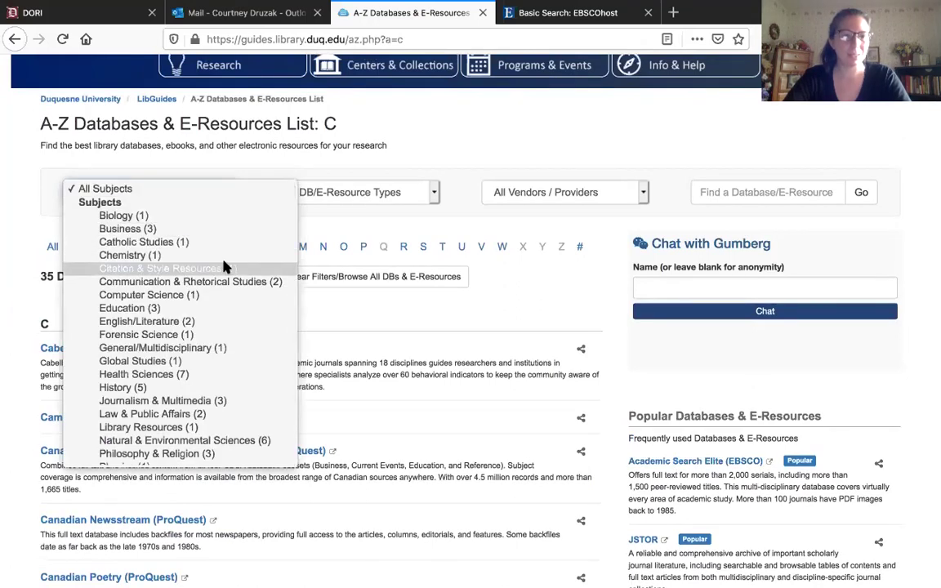
{"action": "left_click", "coordinate": [236, 309]}
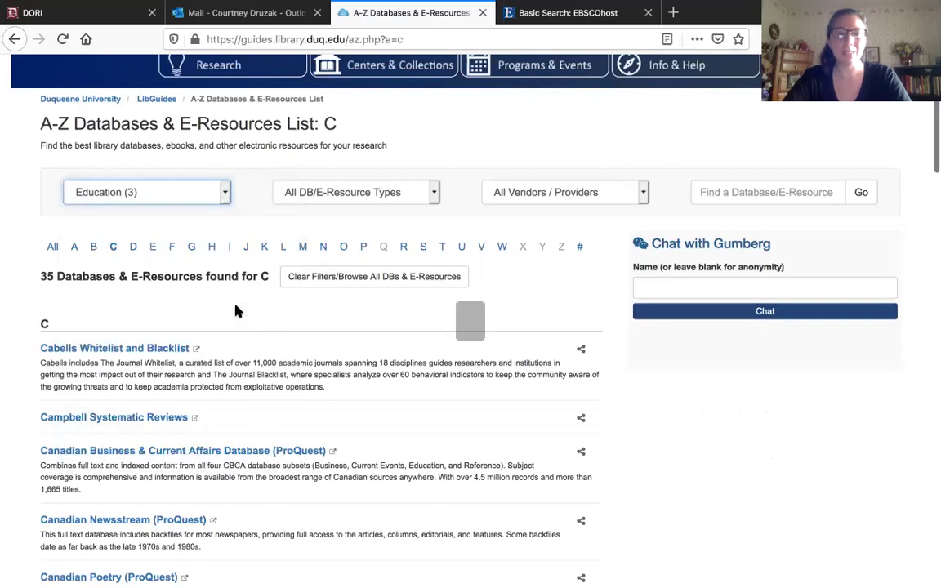
{"action": "scroll", "coordinate": [321, 357], "scroll_direction": "down", "scroll_amount": 2}
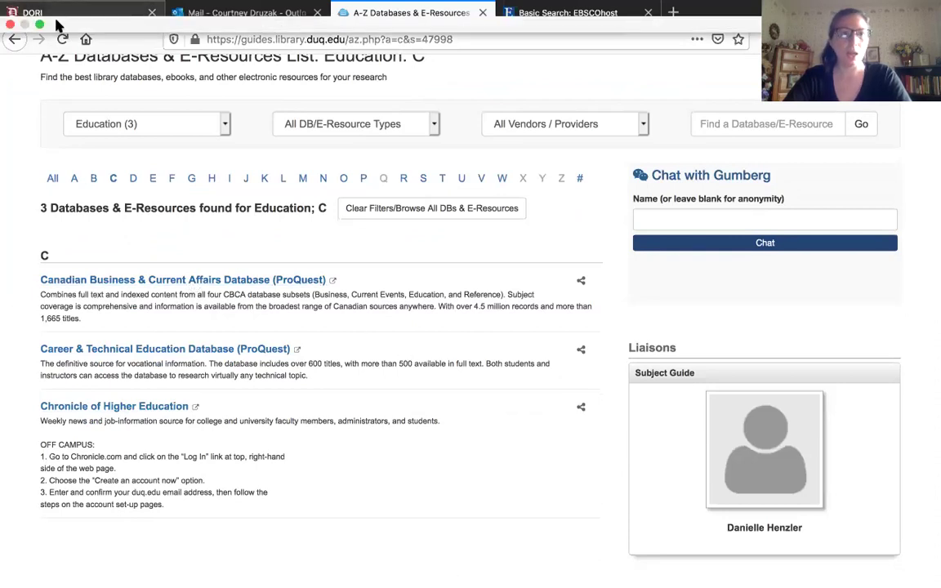
Switch to the Basic Search: EBSCOhost tab and restore full screen
{"action": "left_click", "coordinate": [38, 24]}
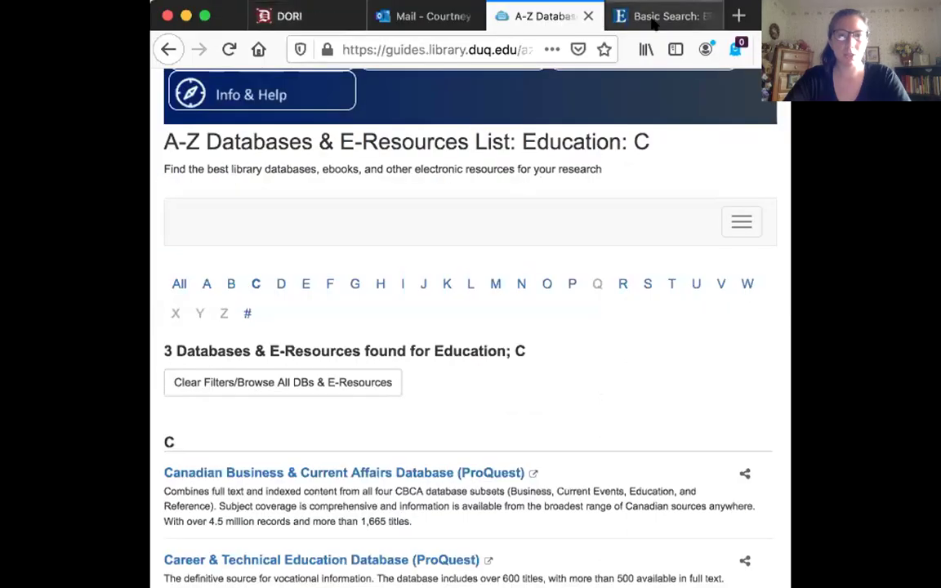
{"action": "key", "text": "ctrl+Tab"}
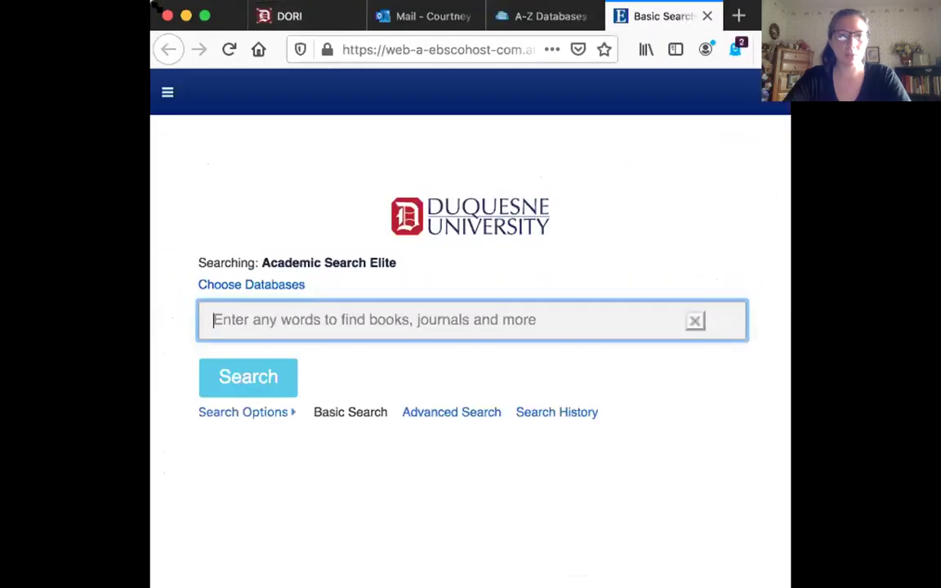
{"action": "left_click", "coordinate": [204, 15]}
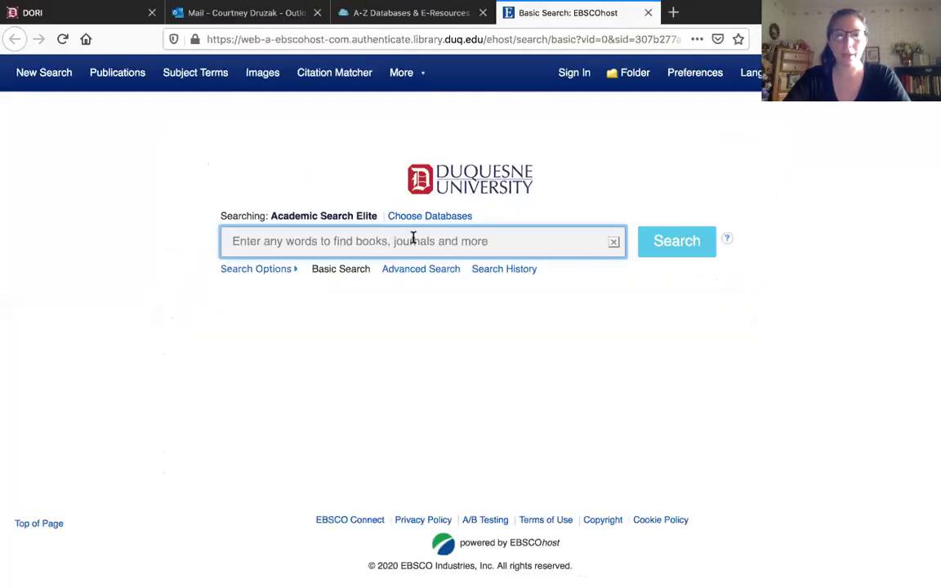